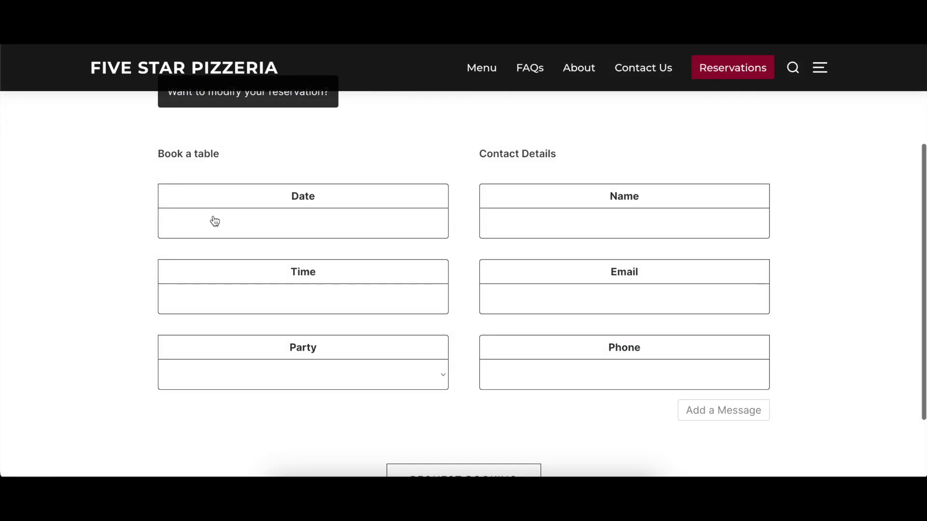
Set the booking date to November 30, 2022 and the time to 7:00 PM.
click(223, 220)
click(463, 311)
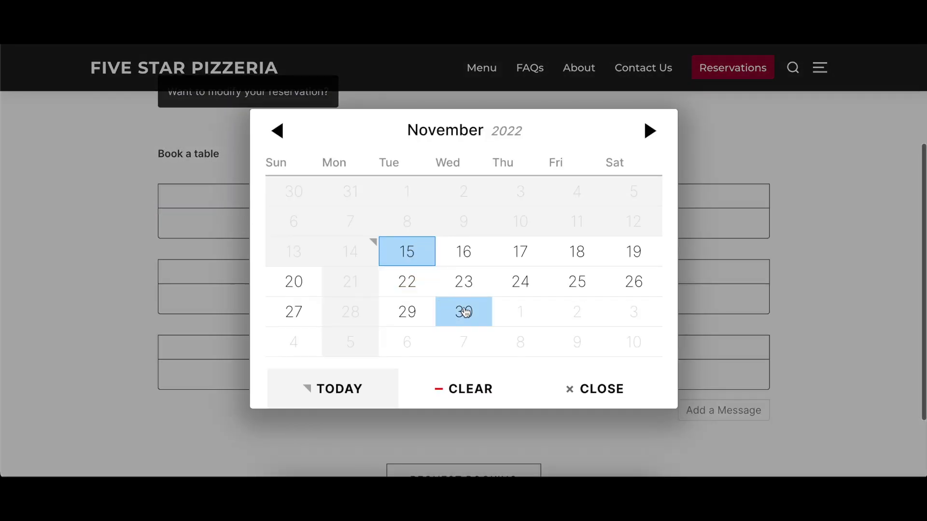
scroll(372, 291, down, 1)
click(326, 232)
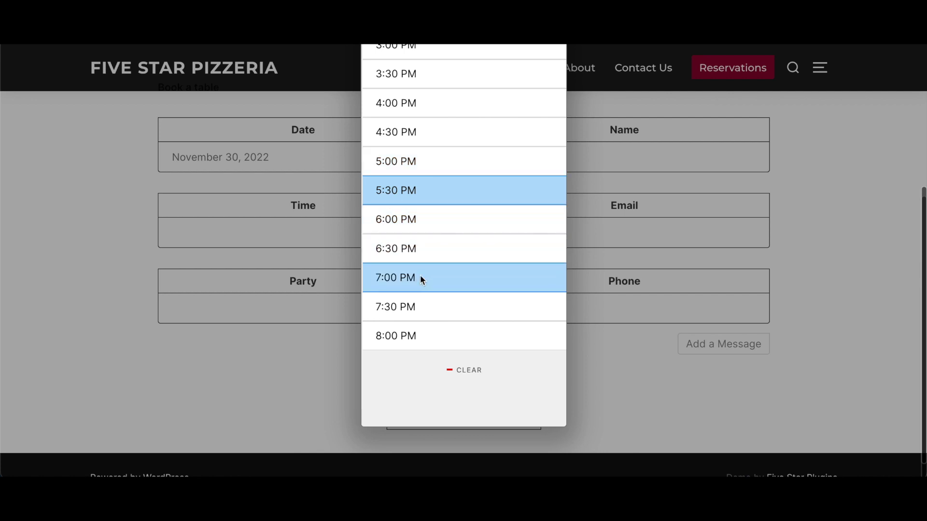
click(422, 277)
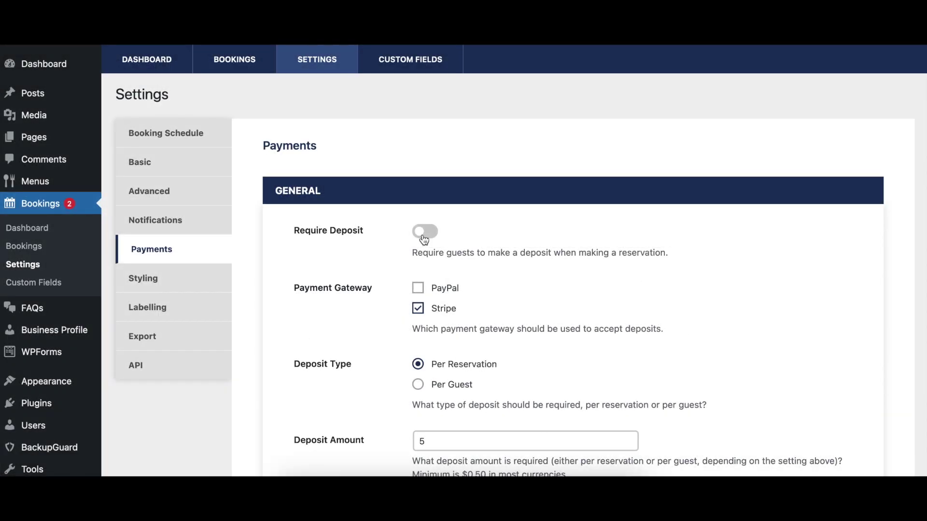
Enable Require Deposit and submit the booking to reach the $5 deposit page.
click(425, 231)
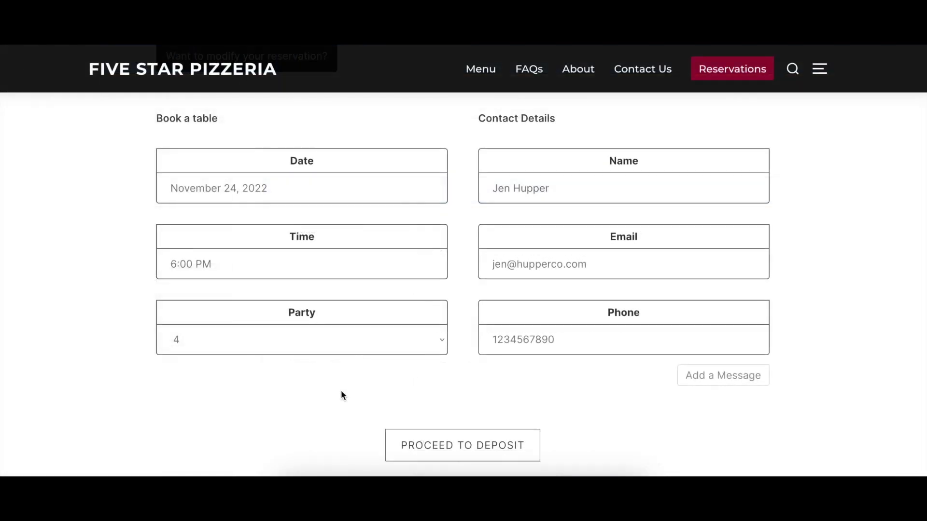
click(493, 444)
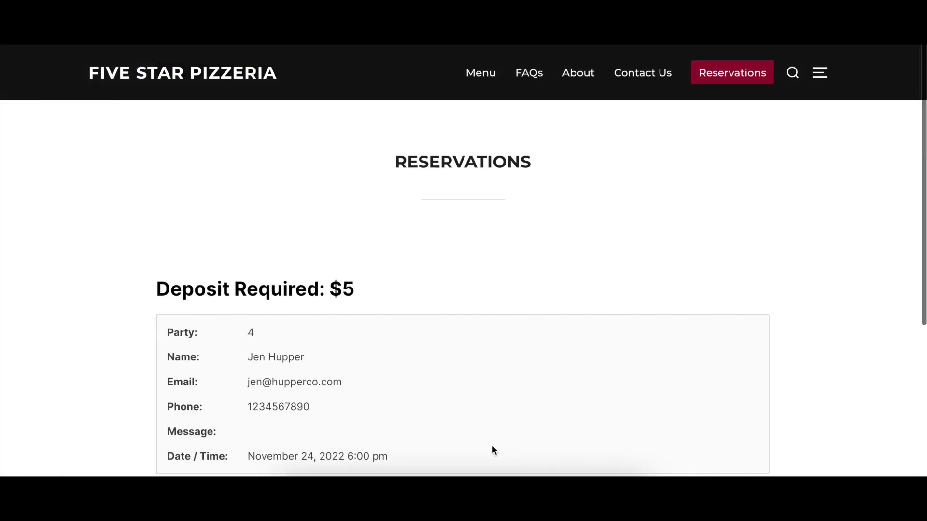
scroll(501, 416, down, 4)
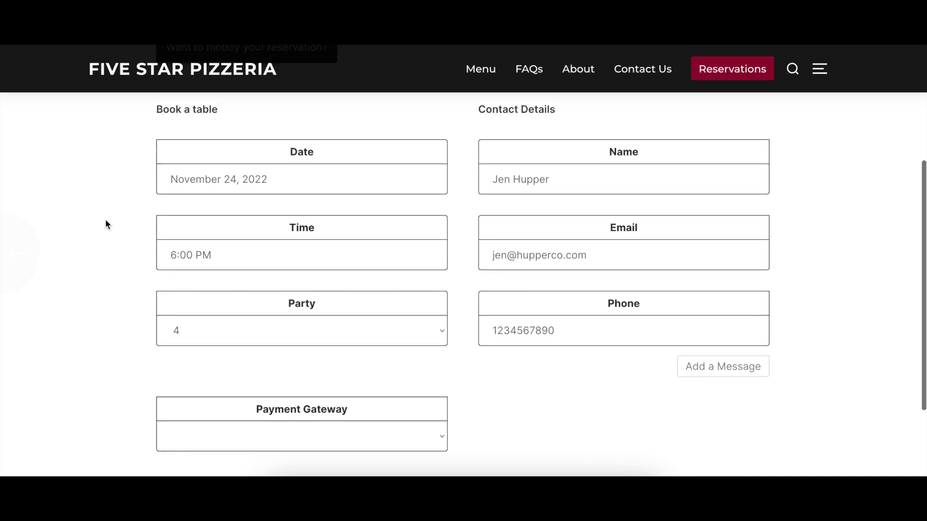
Choose PayPal as the payment gateway for the deposit.
scroll(106, 219, down, 3)
click(245, 311)
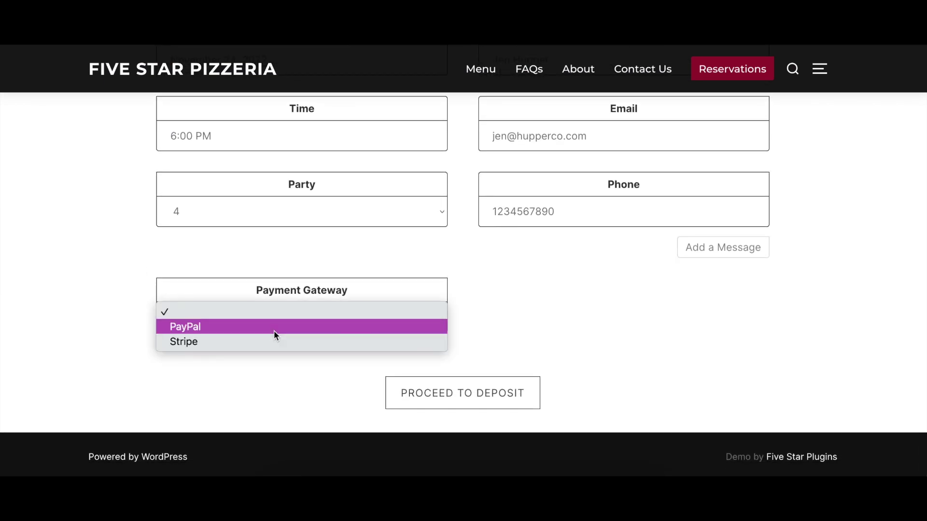
click(274, 330)
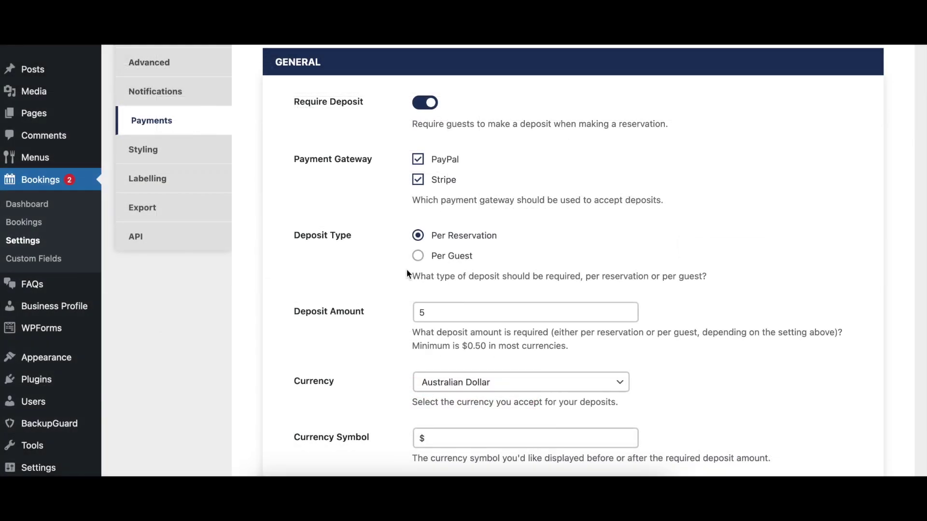
Set Deposit Type to Per Guest, so the party of 4 now owes $24.
click(419, 258)
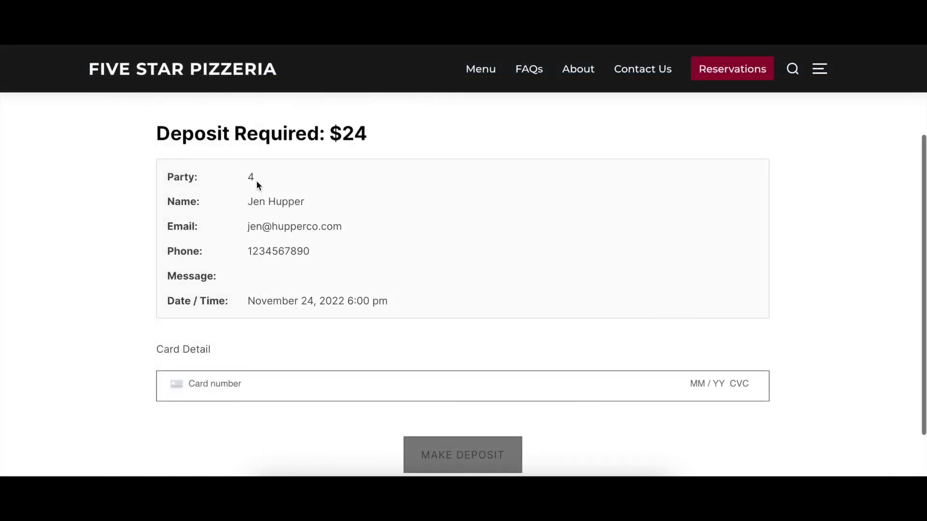
drag(256, 179, 247, 180)
drag(375, 135, 332, 135)
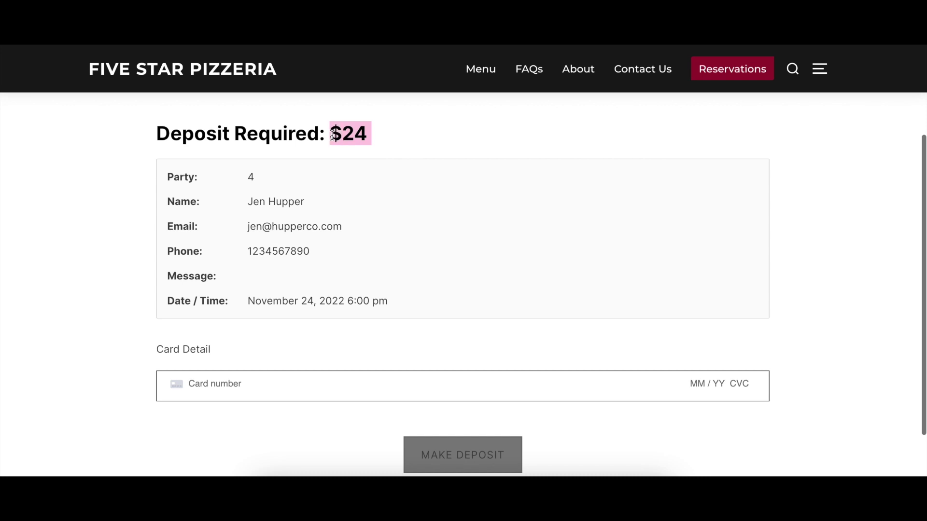
click(558, 139)
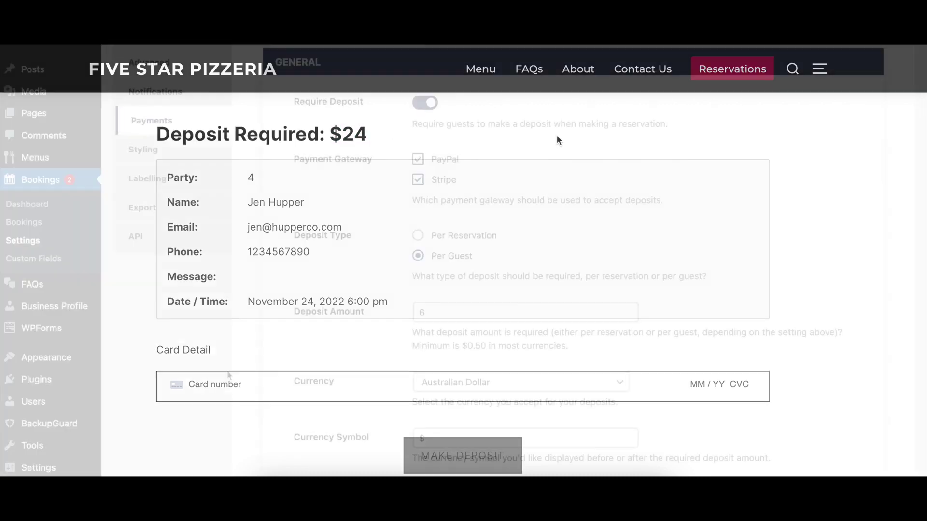
Set the currency to Canadian Dollar with a € symbol placed after the amount.
click(464, 382)
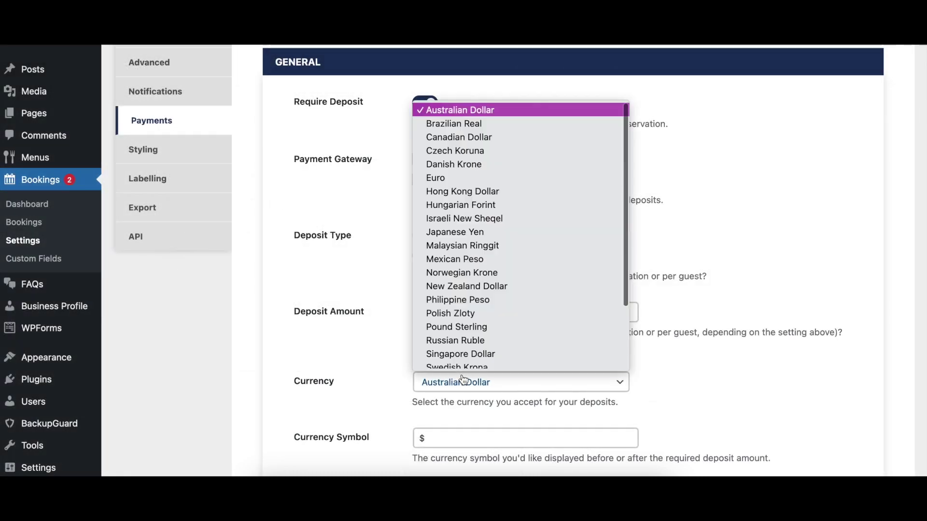
scroll(515, 184, down, 3)
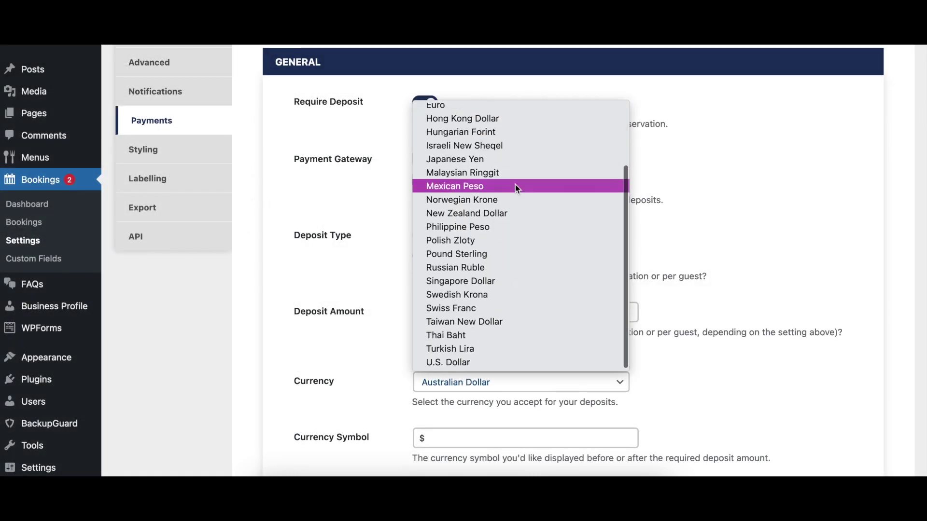
scroll(518, 189, up, 2)
scroll(517, 184, up, 1)
click(512, 139)
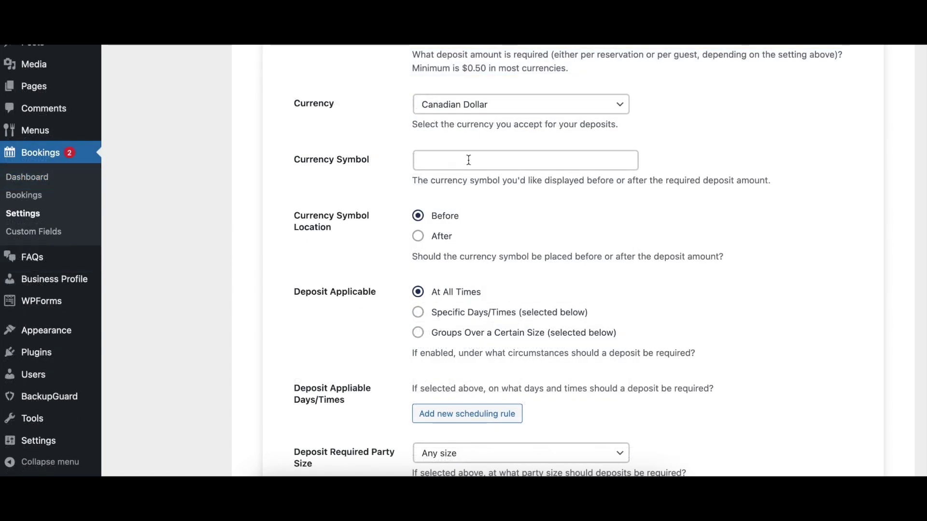
click(469, 160)
text(€)
click(418, 236)
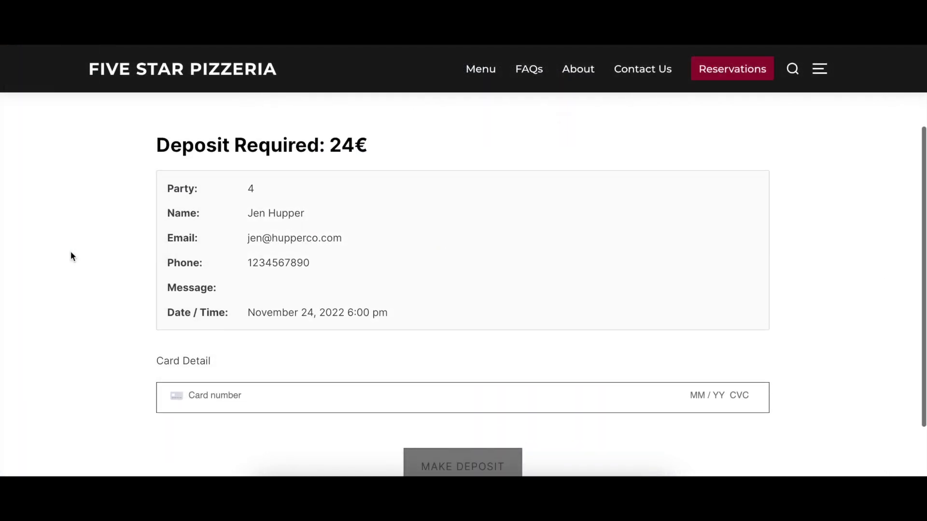
scroll(71, 253, down, 1)
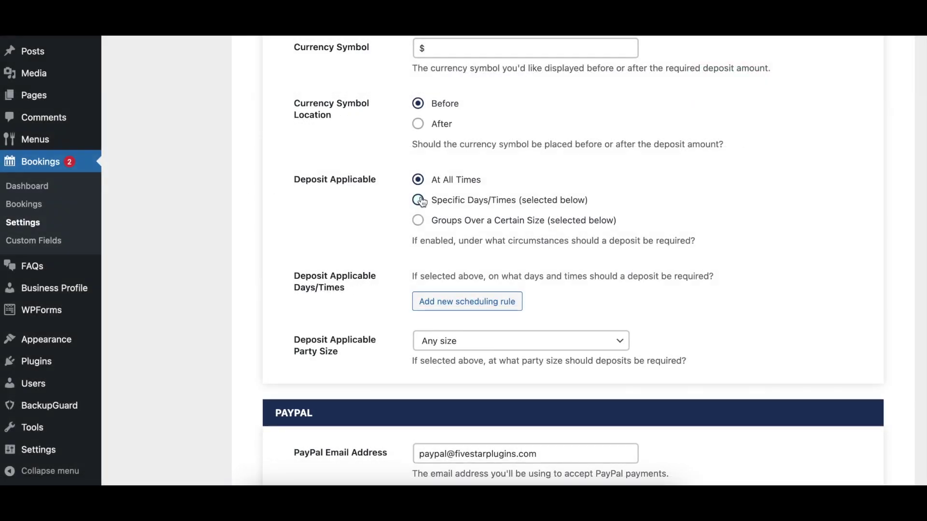
Apply deposits only to groups over a certain size, with the party size threshold at 4.
click(419, 201)
click(420, 223)
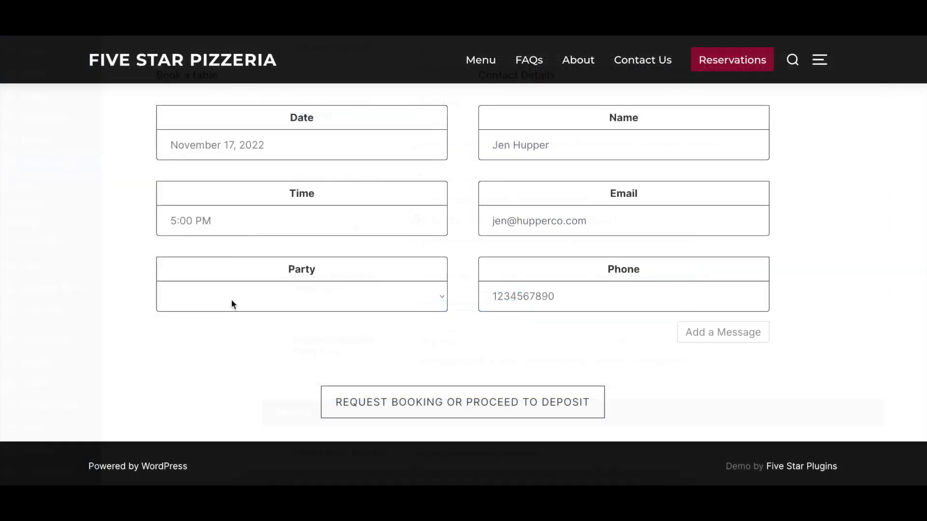
click(231, 299)
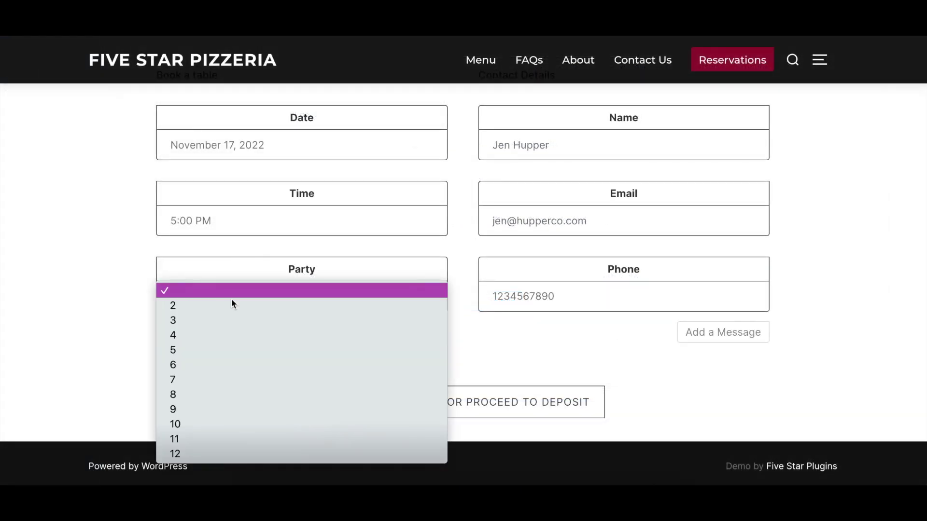
click(232, 337)
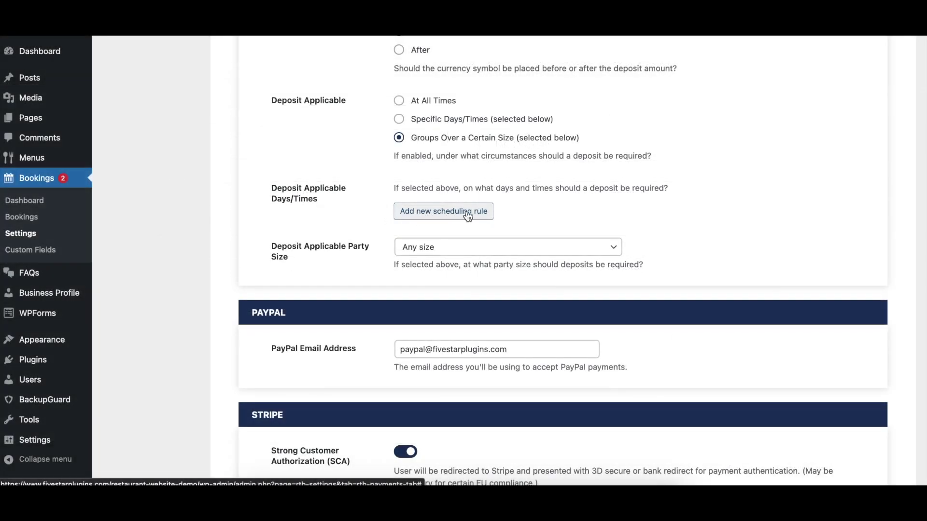
Add a weekly deposit rule for Monday, Tuesday and Wednesday limited to a specific time slot.
click(467, 213)
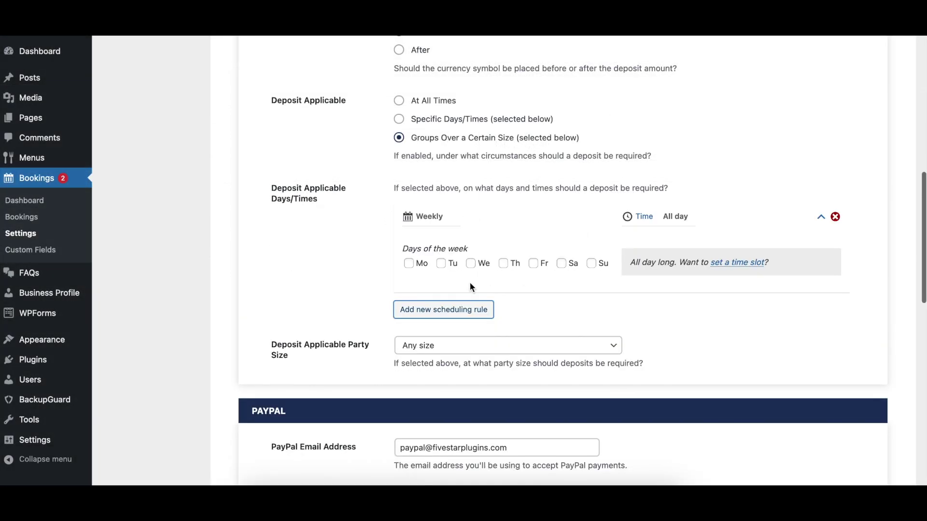
click(411, 268)
click(443, 267)
click(473, 267)
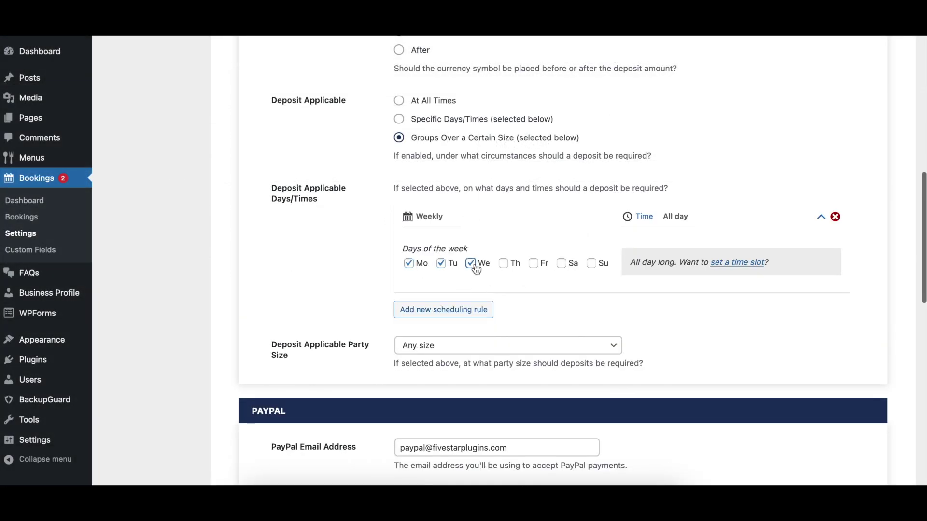
click(761, 265)
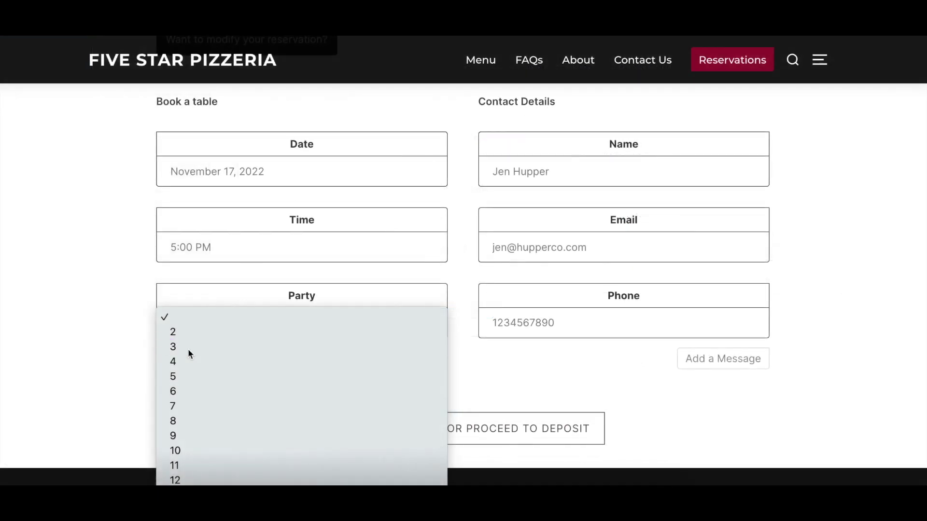
Test bookings for 3 guests and then 5 guests, reaching the $30 deposit page.
click(188, 348)
click(457, 428)
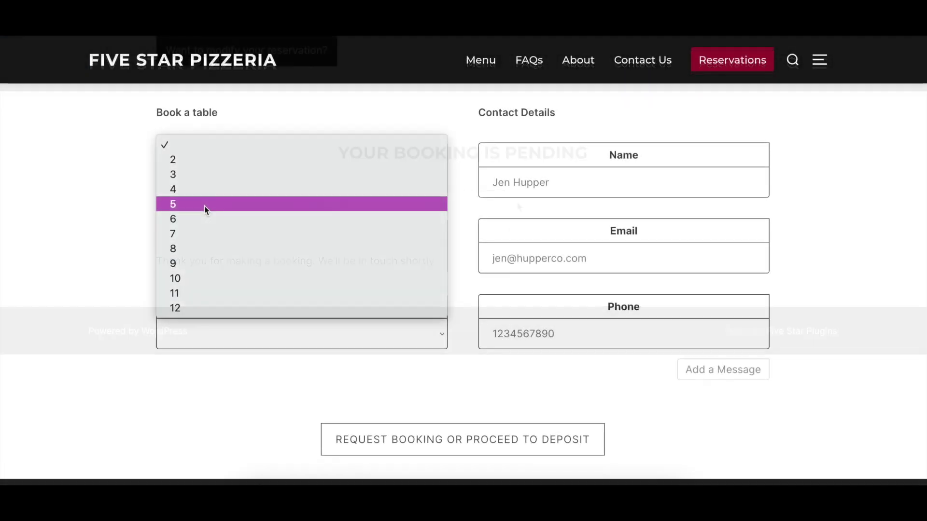
click(207, 205)
click(443, 441)
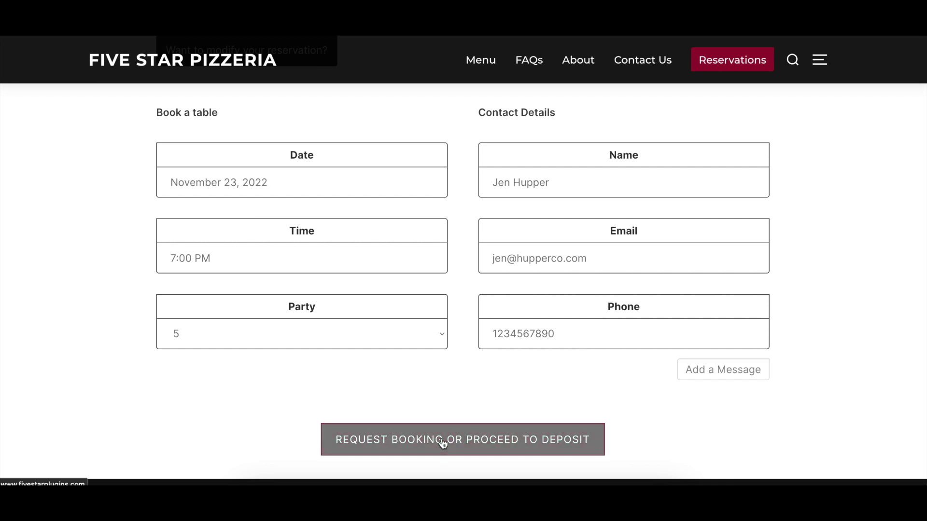
scroll(439, 372, down, 3)
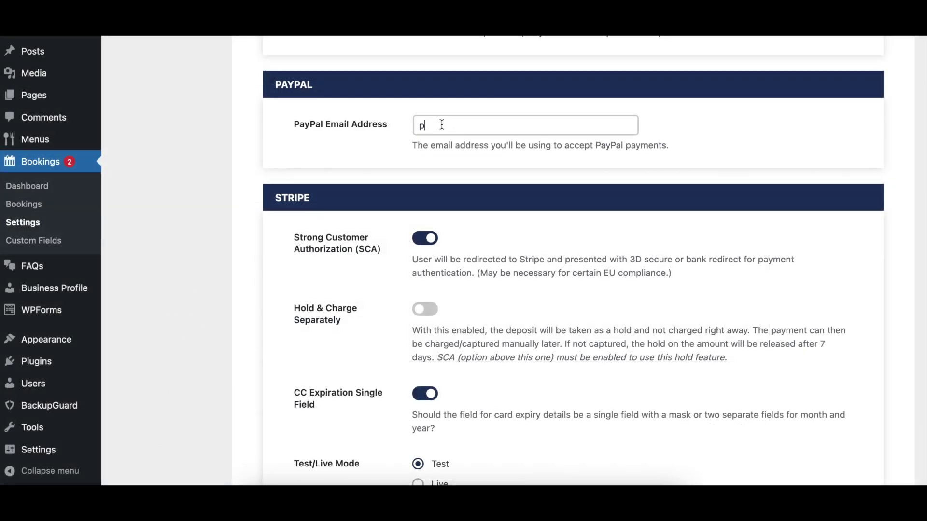
Enter the PayPal e-mail, enable Strong Customer Authorization and Hold & Charge Separately.
text(aypal)
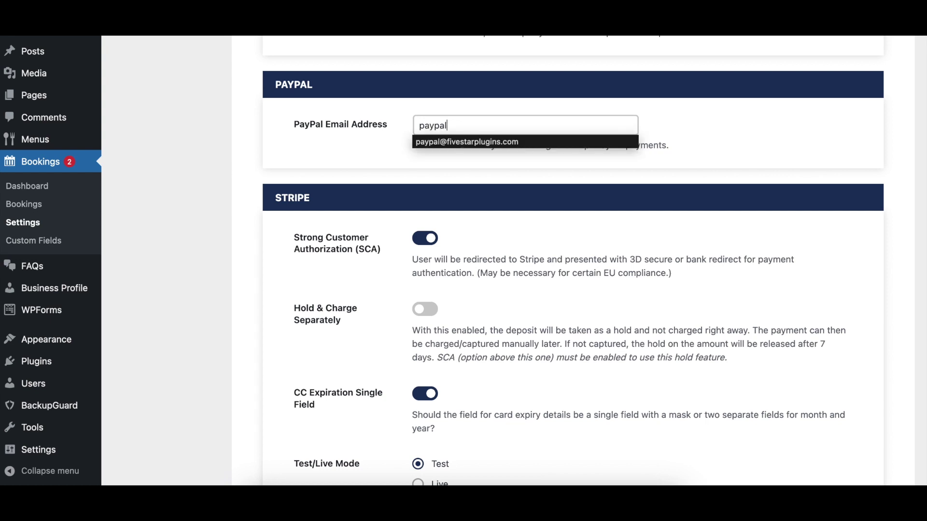
text(@thisorany)
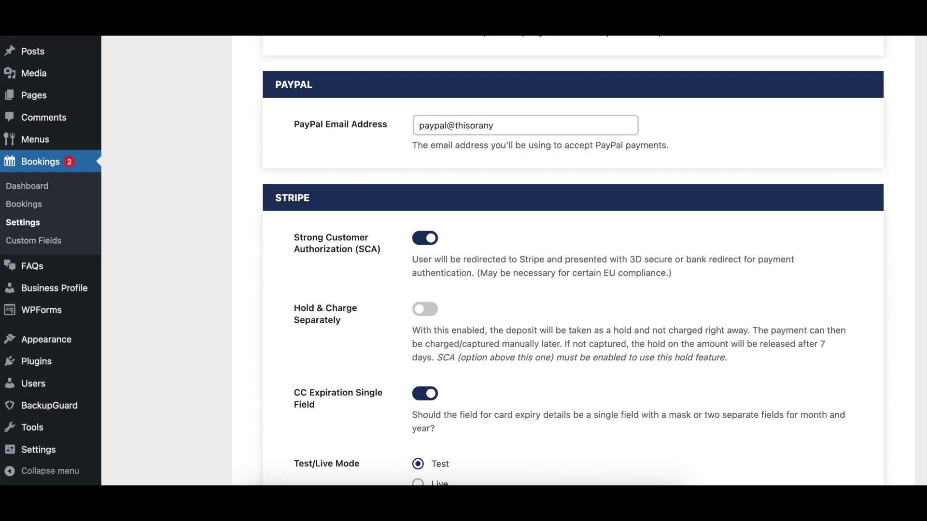
text(othercompany.com)
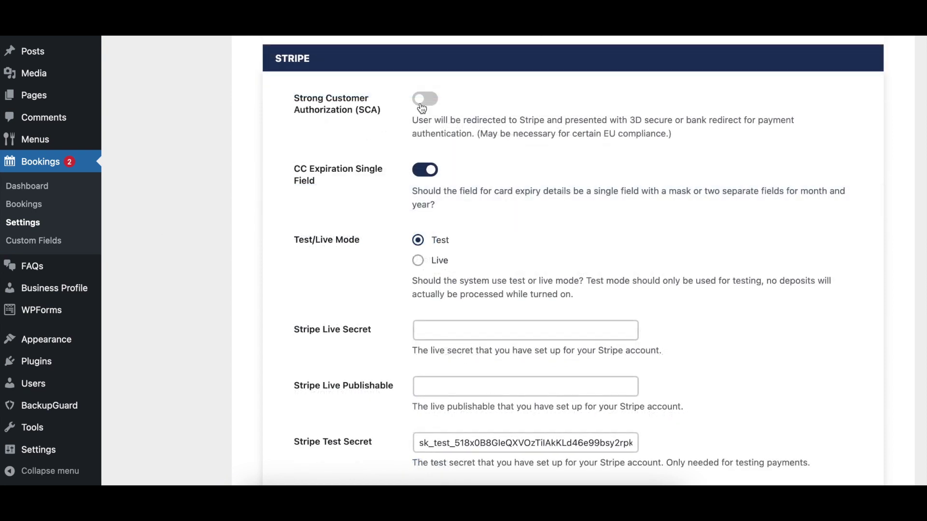
click(423, 99)
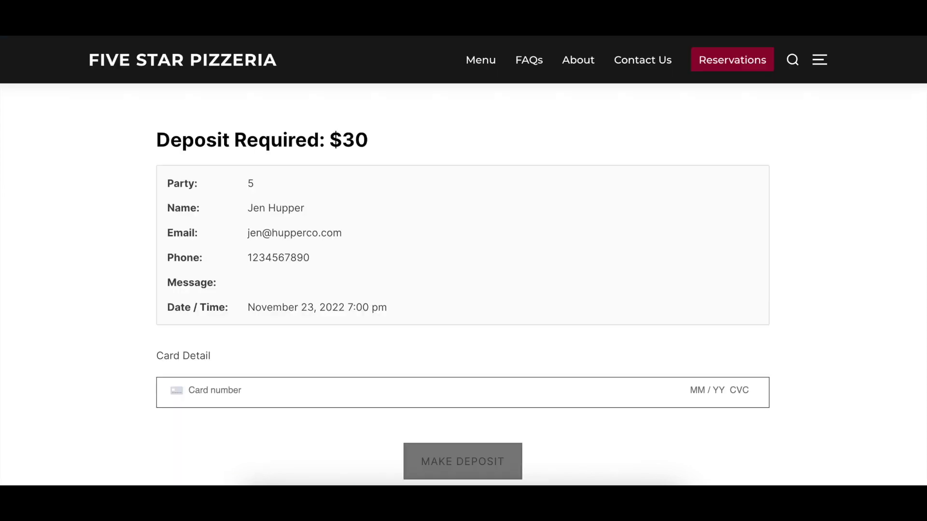
scroll(493, 299, down, 1)
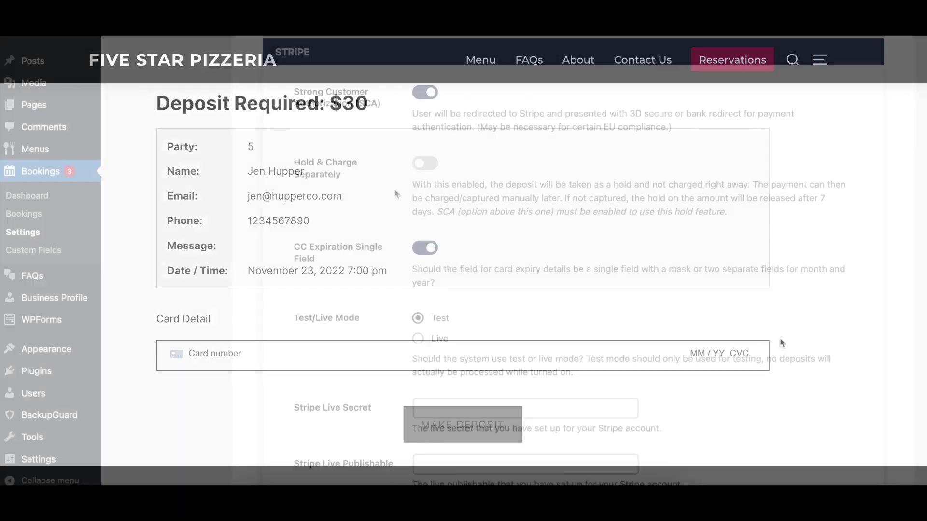
click(425, 164)
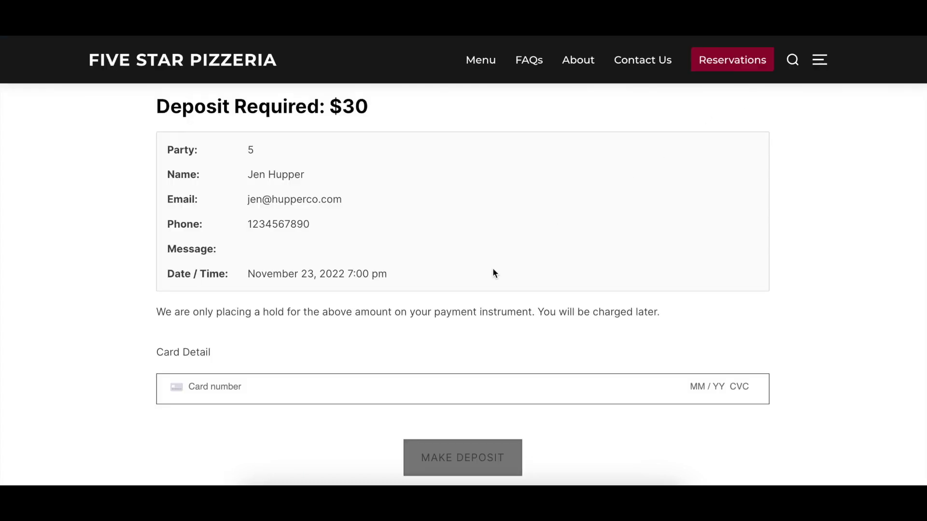
triple_click(471, 311)
click(839, 326)
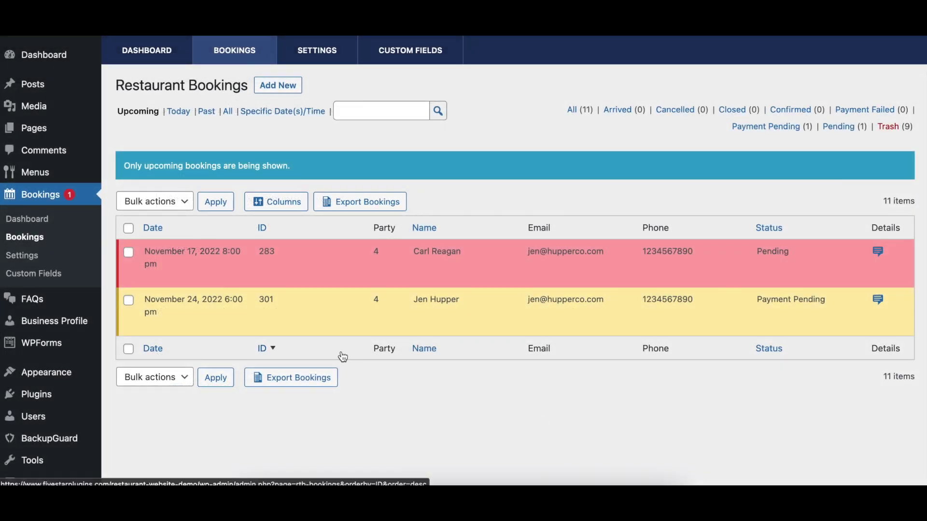
Select the November 17, 2022 booking and choose the Charge Payment on Hold bulk action.
click(128, 255)
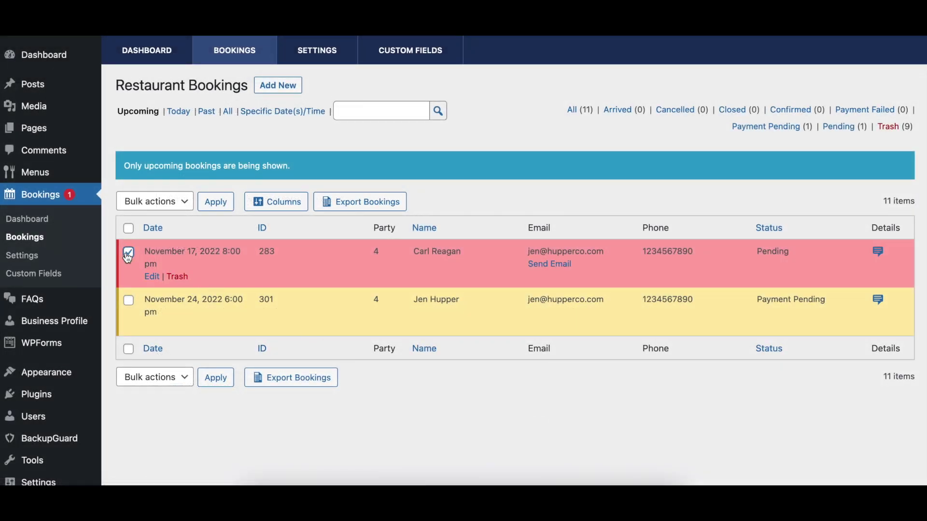
click(153, 202)
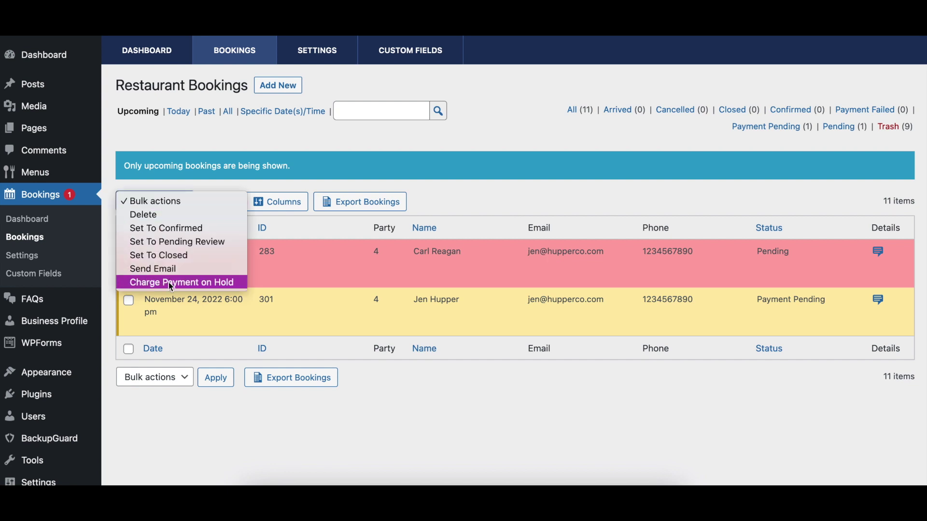
click(188, 278)
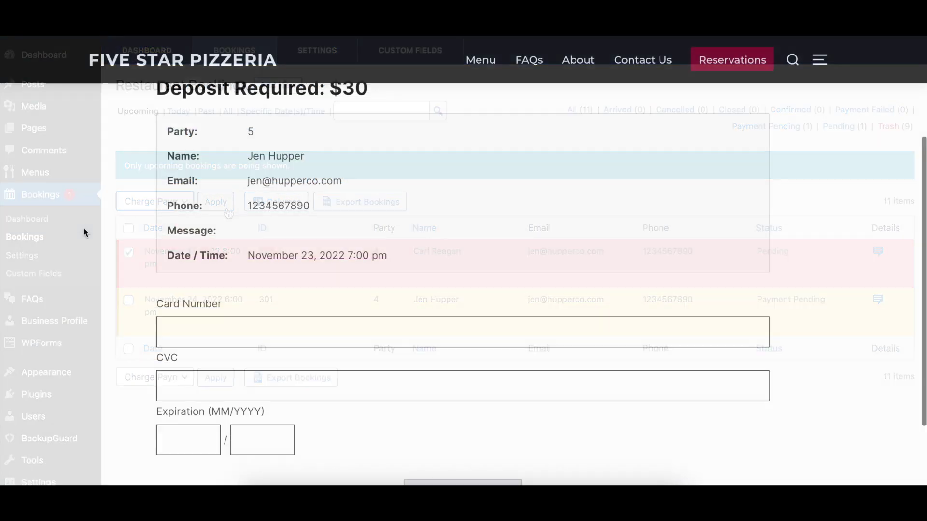
Check the separate expiry month and year fields on the deposit form.
scroll(83, 227, down, 3)
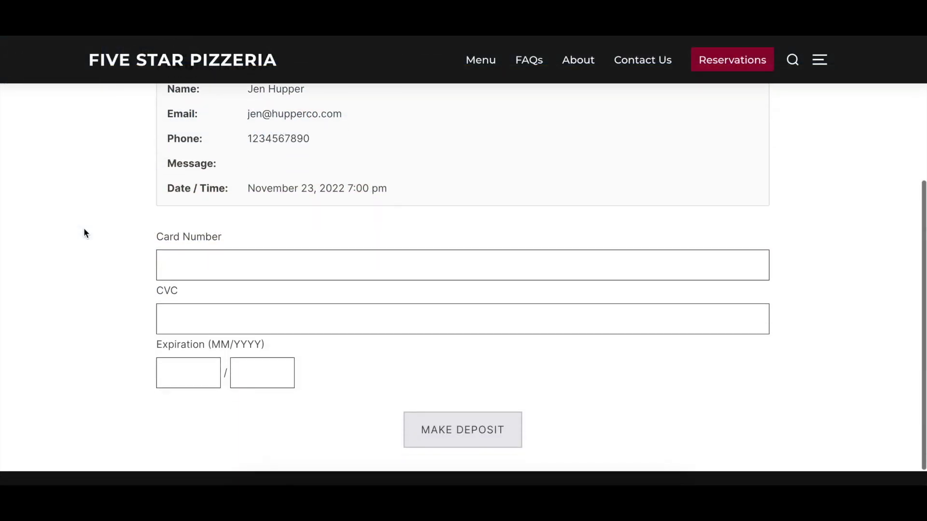
click(178, 356)
click(252, 355)
click(415, 349)
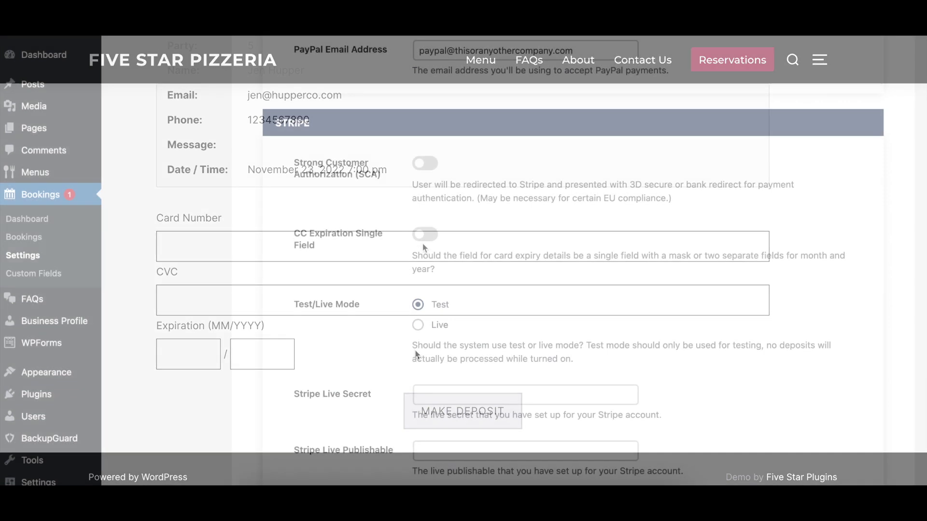
Enable CC Expiration Single Field and set Stripe Test/Live Mode to Live.
click(425, 235)
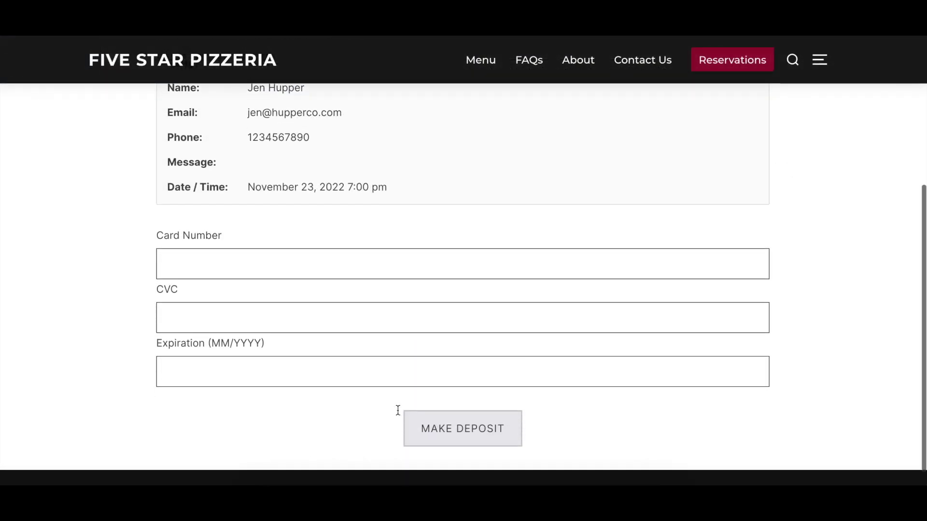
click(305, 377)
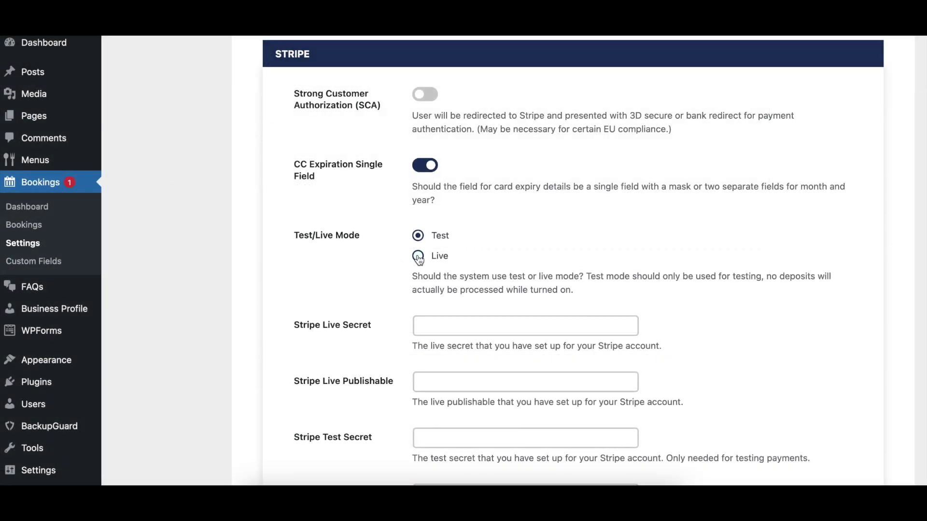
click(418, 256)
Paste the keys into the Stripe Live Secret and Live Publishable fields.
scroll(183, 219, down, 3)
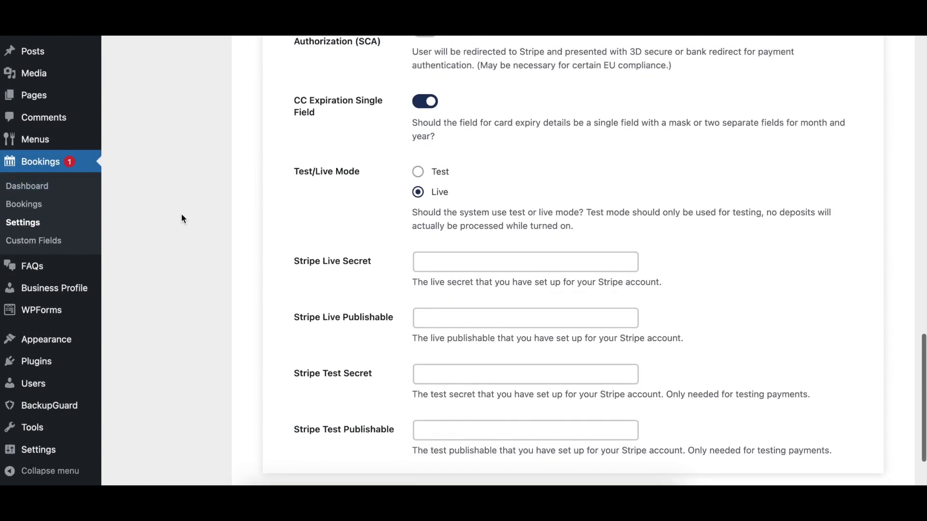
scroll(184, 219, down, 1)
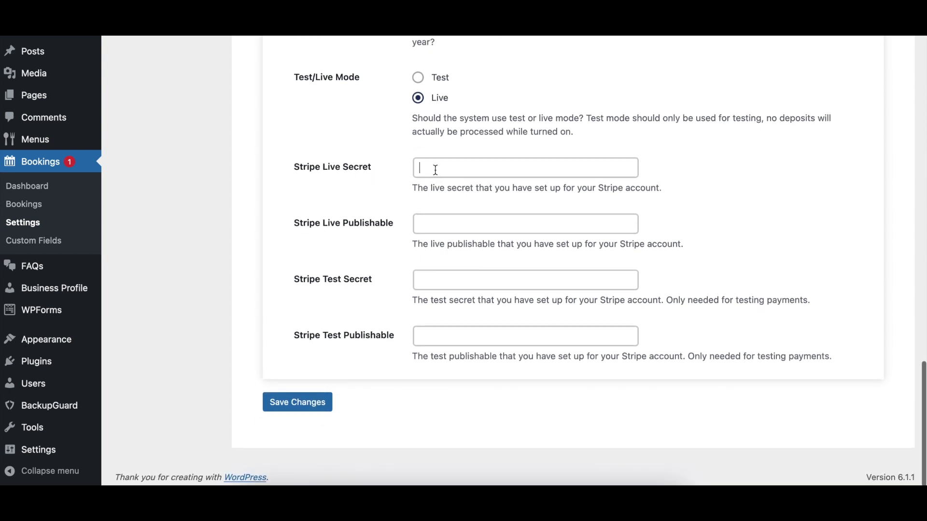
key(super+shift+v)
key(Return)
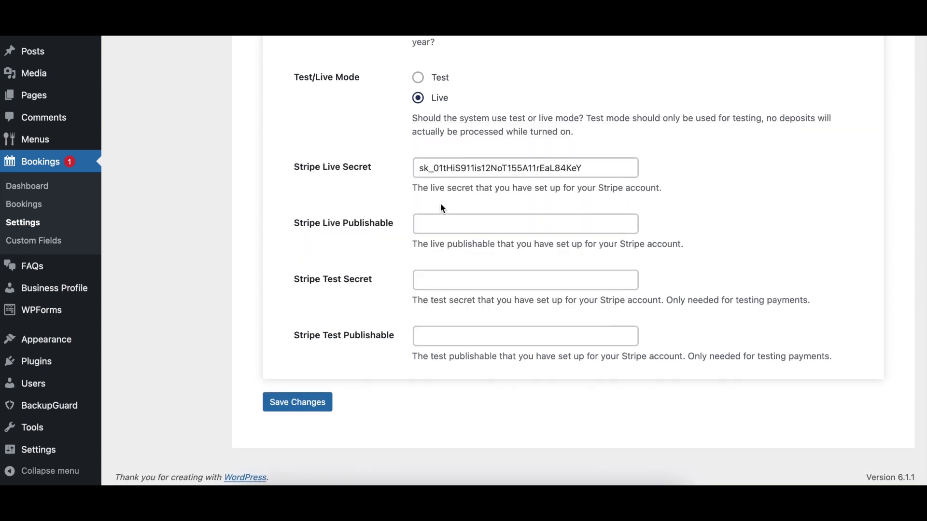
click(442, 228)
key(super+shift+v)
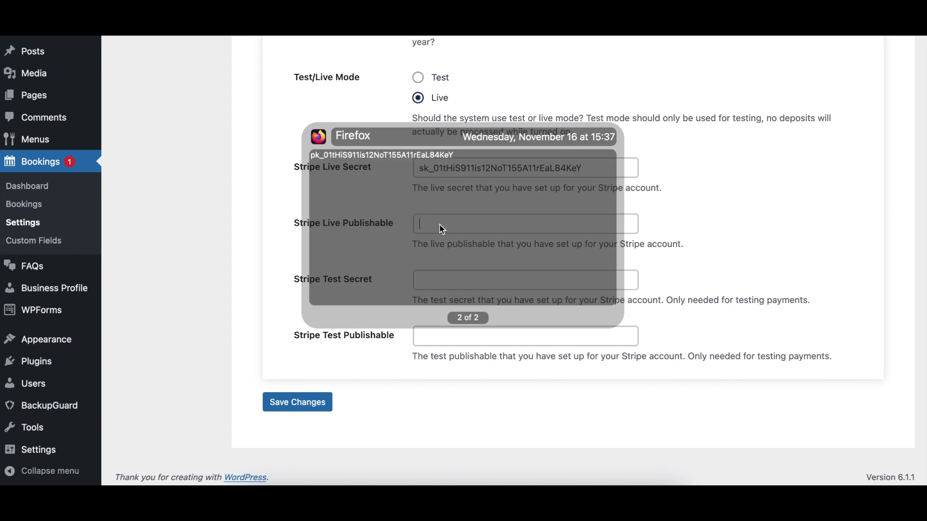
key(Return)
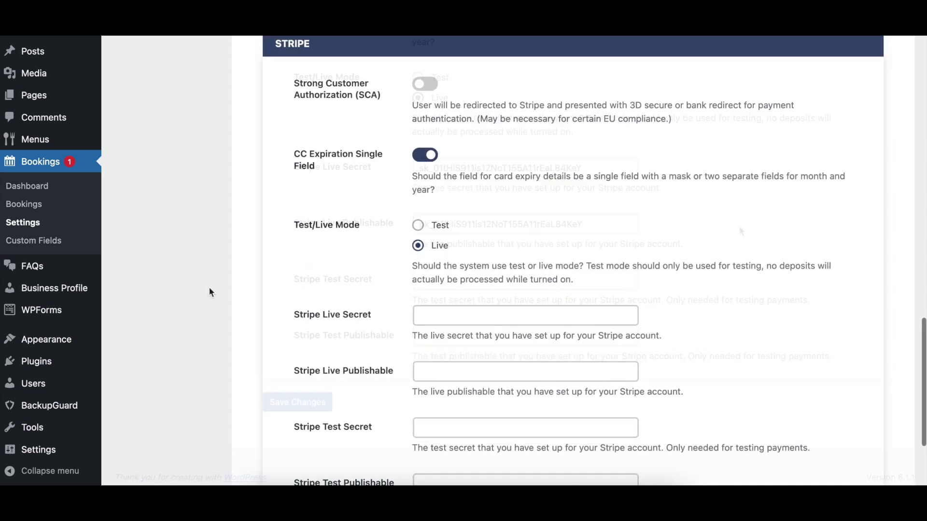
Paste the keys into the Stripe Test Secret and Test Publishable fields.
scroll(210, 288, down, 3)
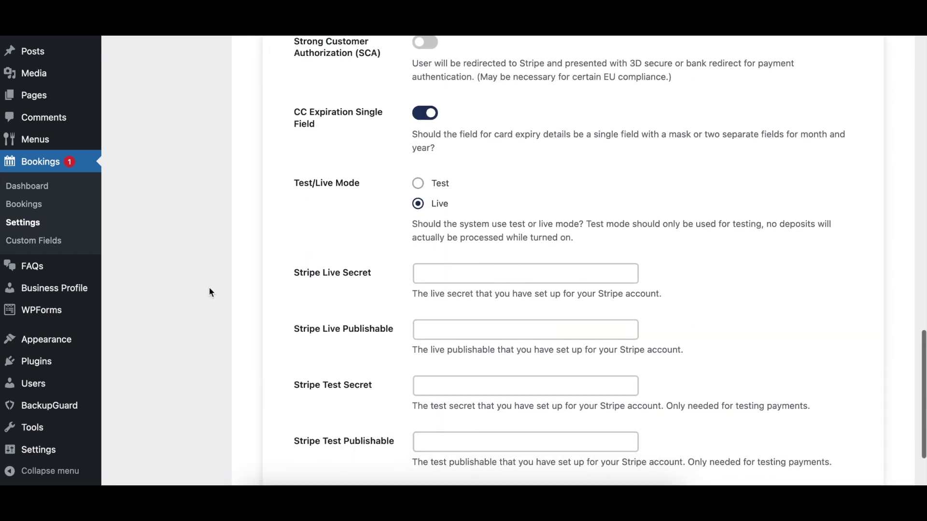
scroll(210, 288, down, 1)
click(426, 284)
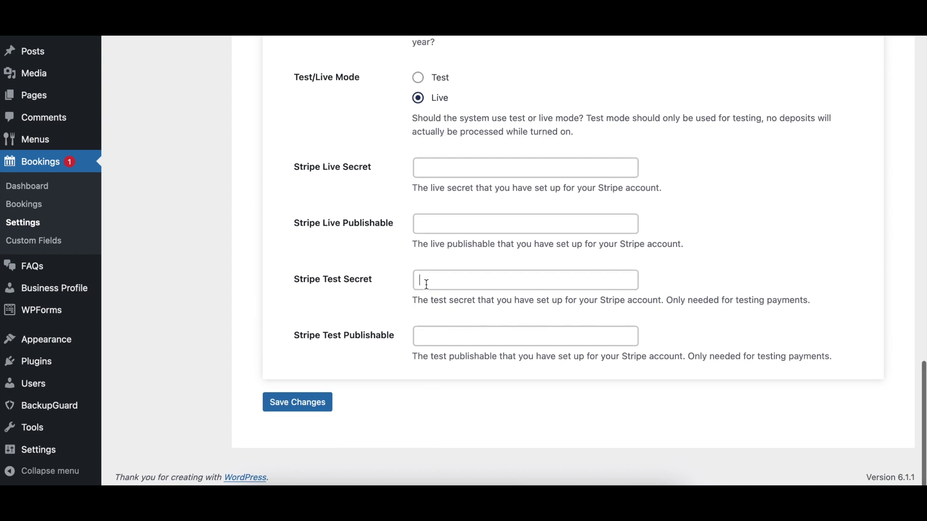
key(super+shift+v)
key(Return)
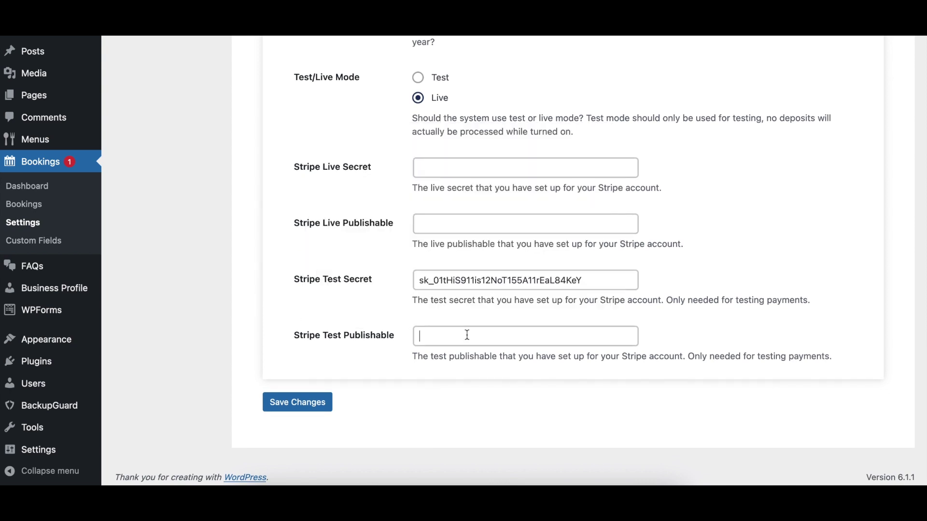
click(466, 334)
key(super+shift+v)
key(Return)
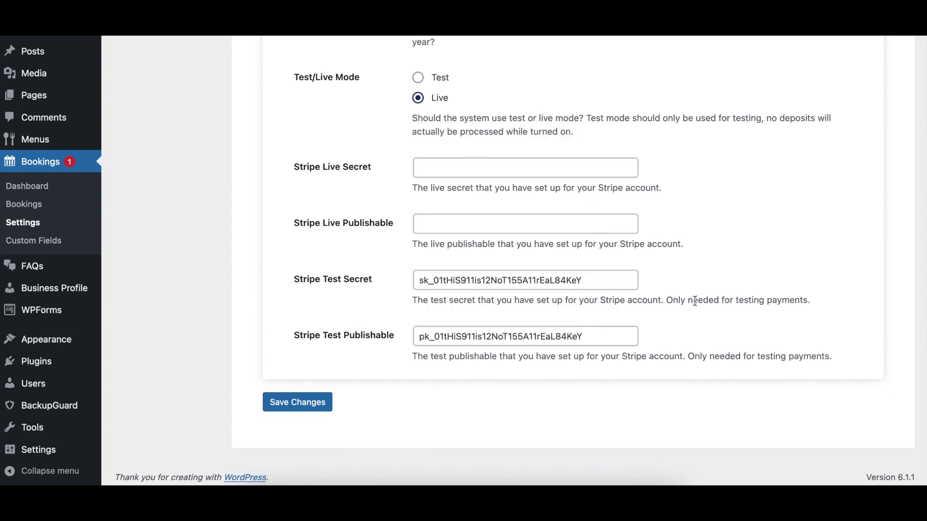